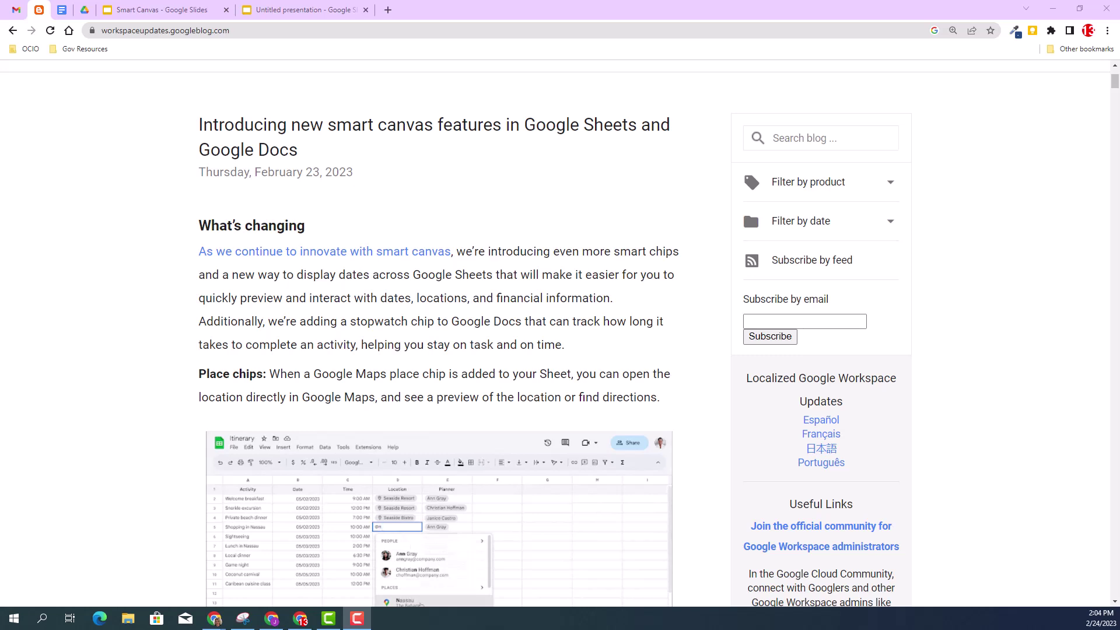
Step: Copy the blog post title 'Introducing new smart canvas features in Google Sheets and Google Docs'
drag(300, 151, 160, 138)
key(ctrl+c)
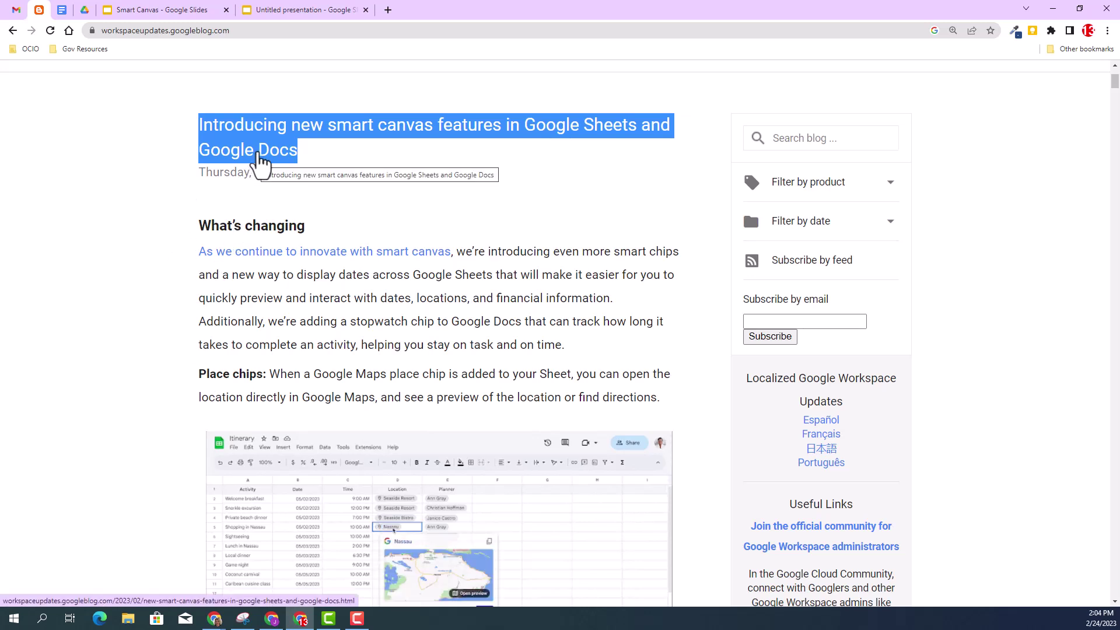
right_click(259, 163)
click(272, 252)
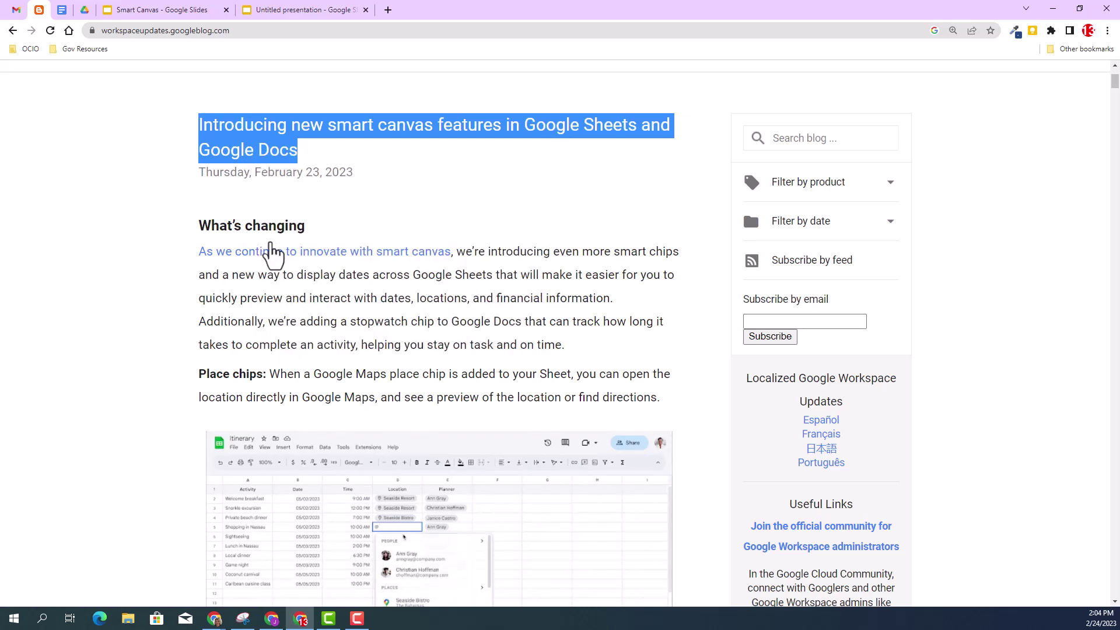
Step: Start a new Gmail message and expand it to full screen
click(16, 10)
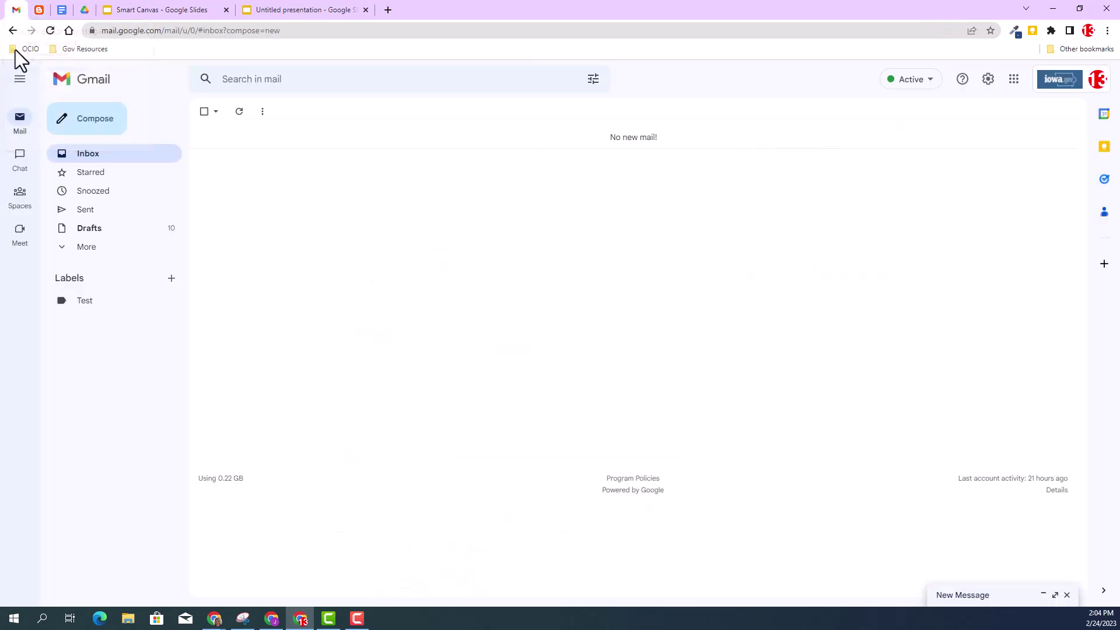
click(71, 124)
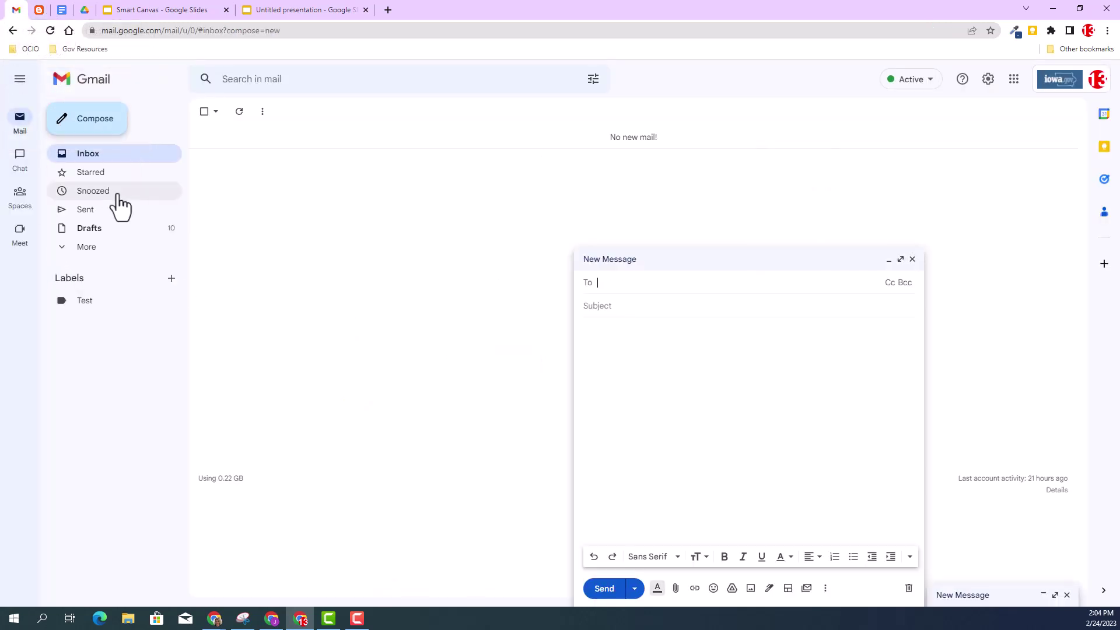
click(901, 259)
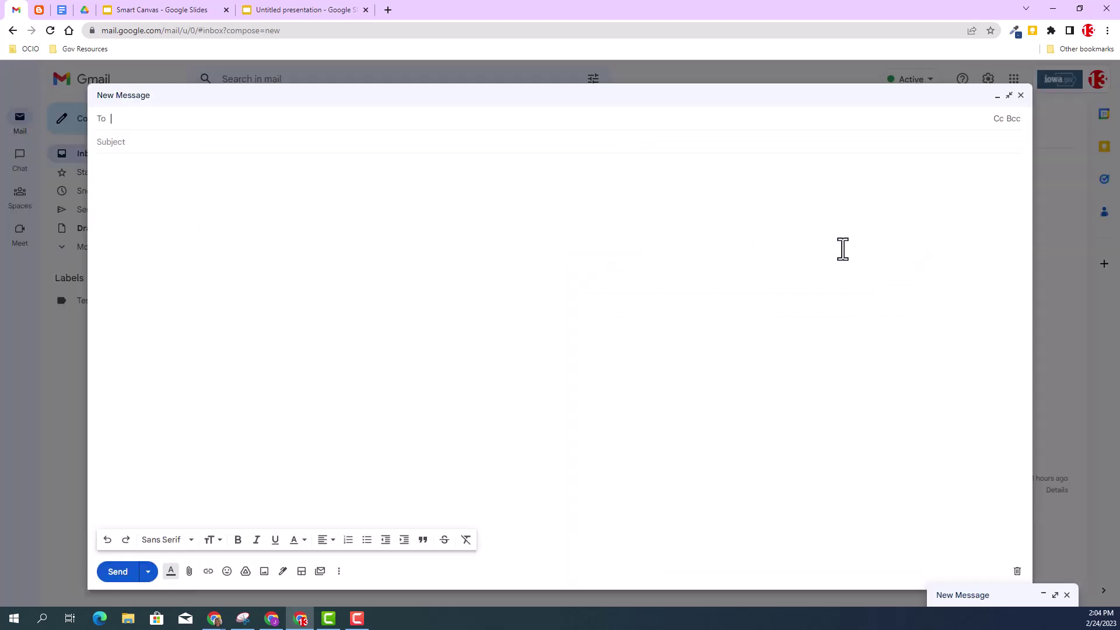
Step: Paste the copied blog title into the message body as a formatted link
click(121, 176)
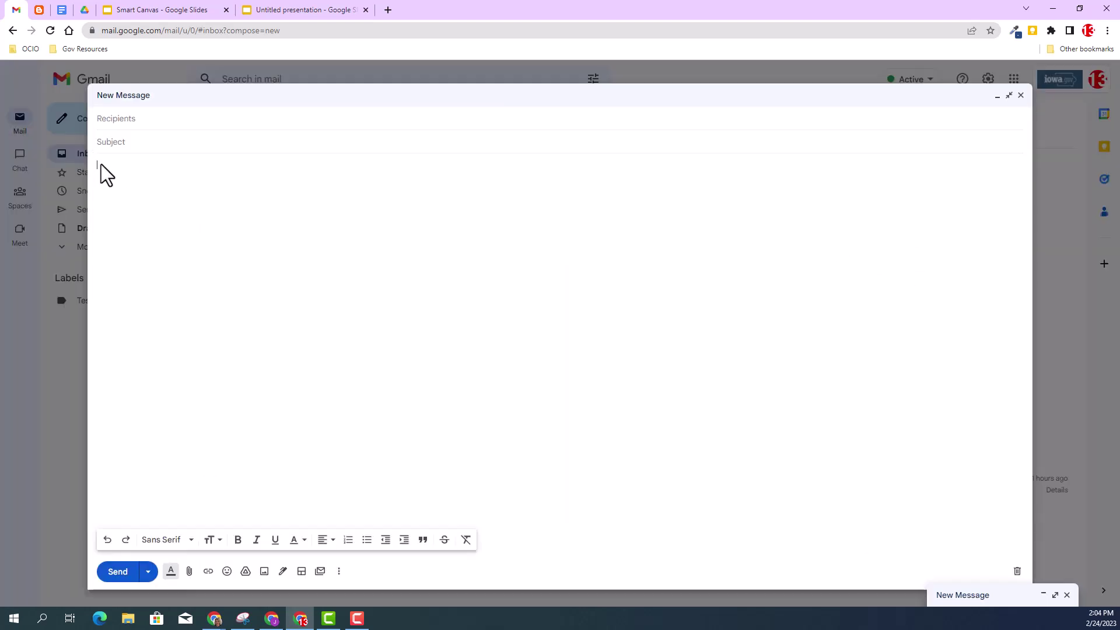
right_click(101, 163)
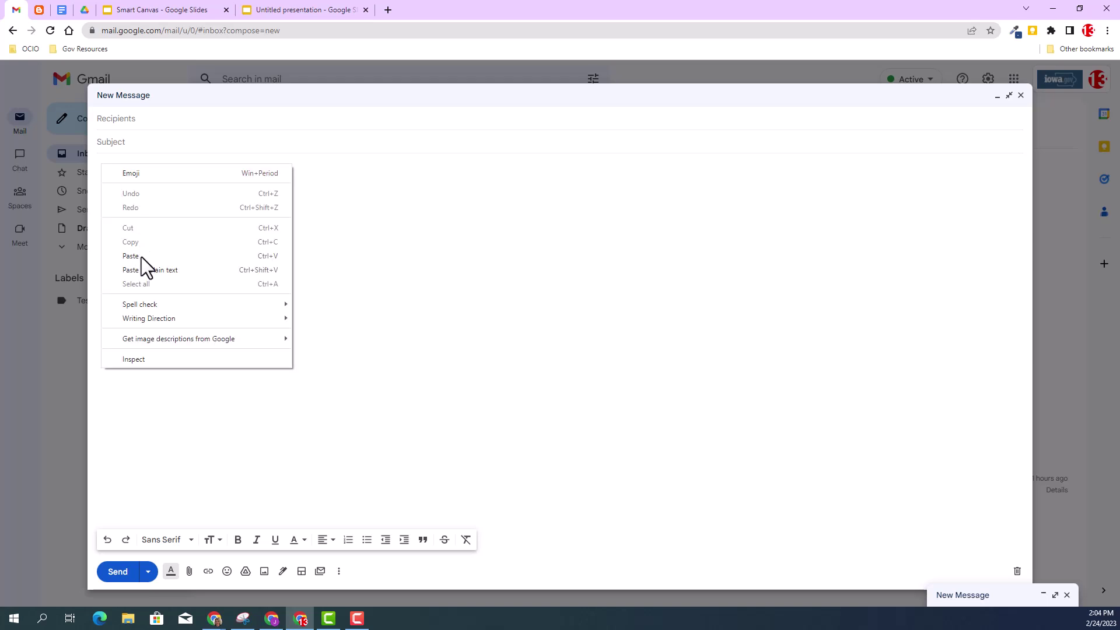
click(133, 257)
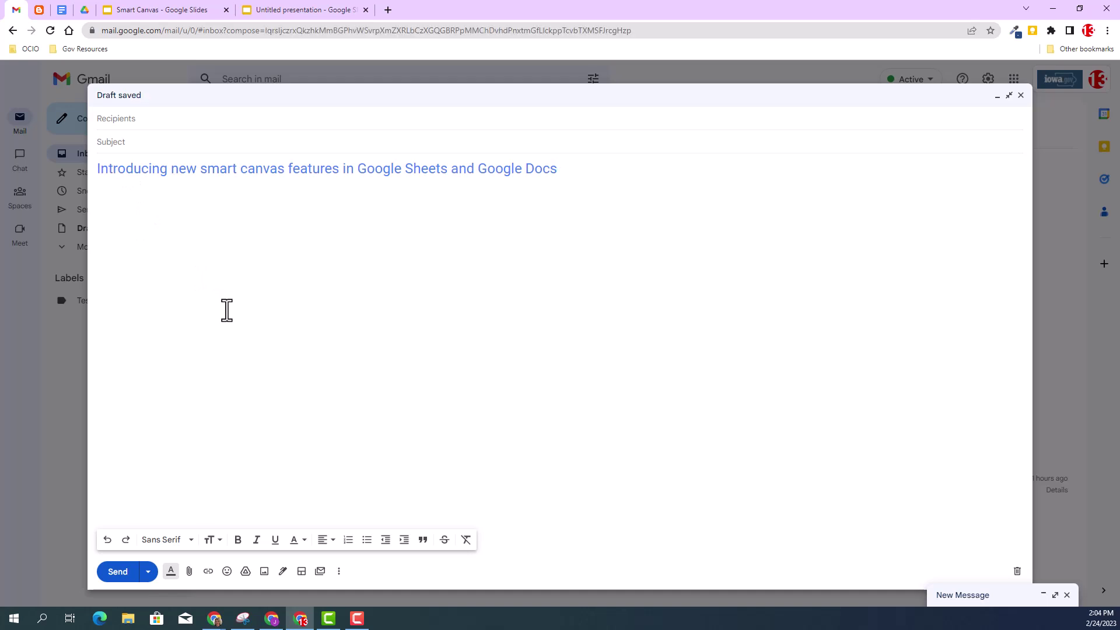
click(232, 167)
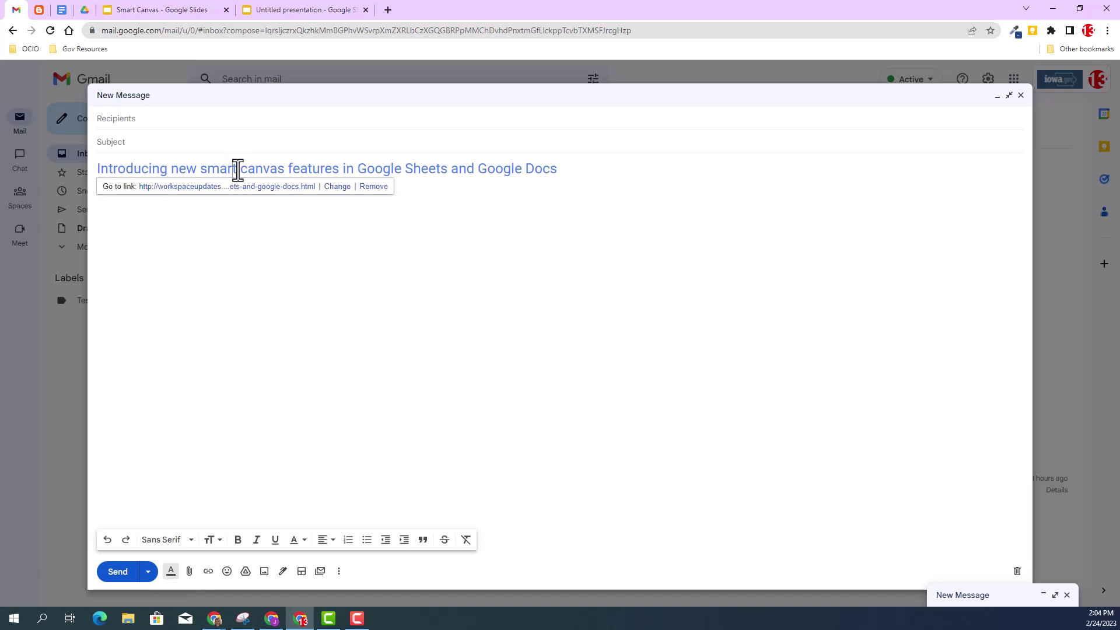
click(607, 175)
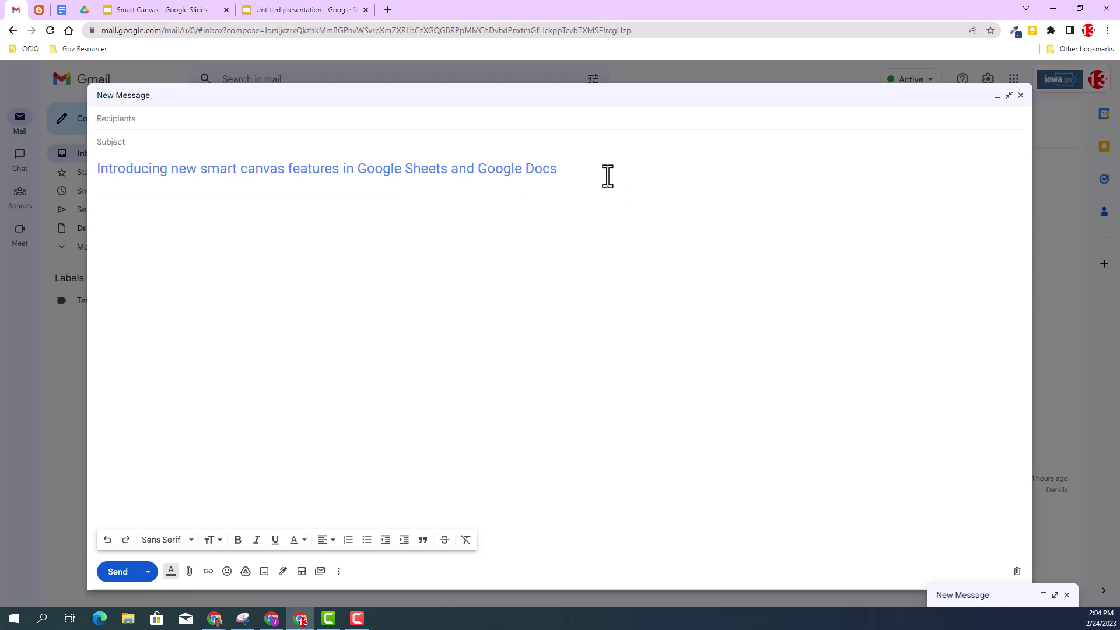
Step: Paste the blog title again on the line below the link as plain text
right_click(111, 200)
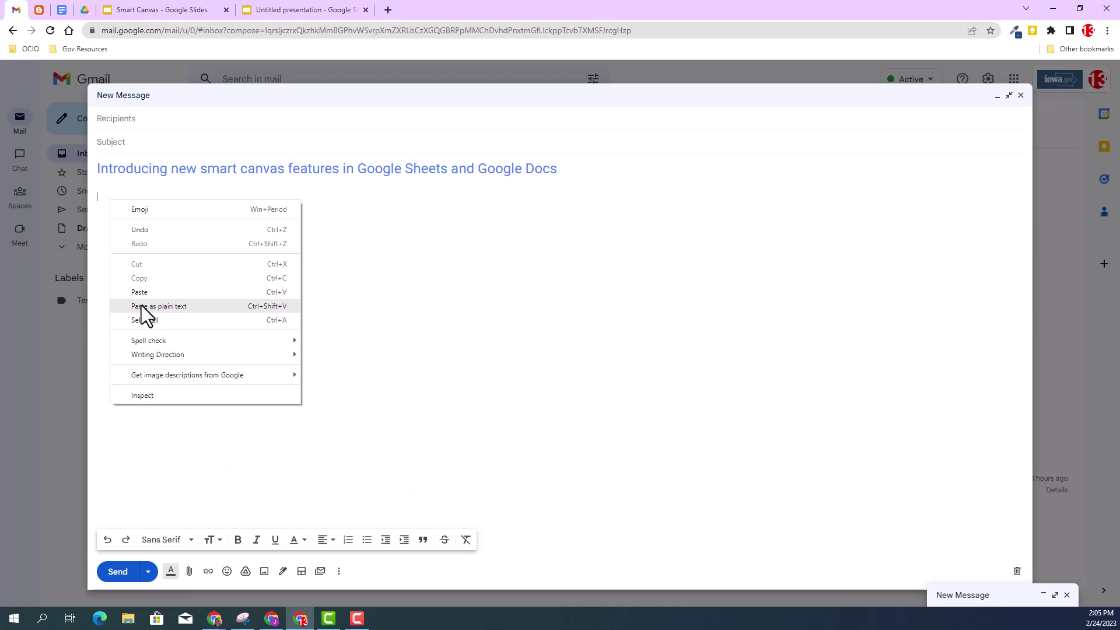
click(141, 306)
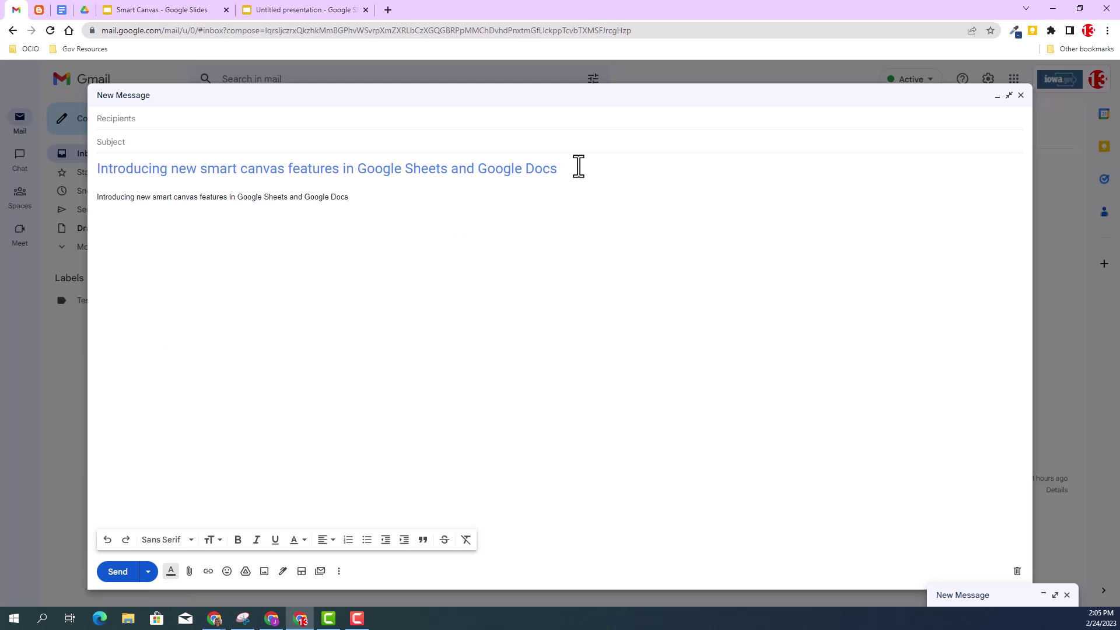
Step: Strip the linked title's large formatting, then minimize the draft to reveal the inbox
drag(557, 169, 26, 161)
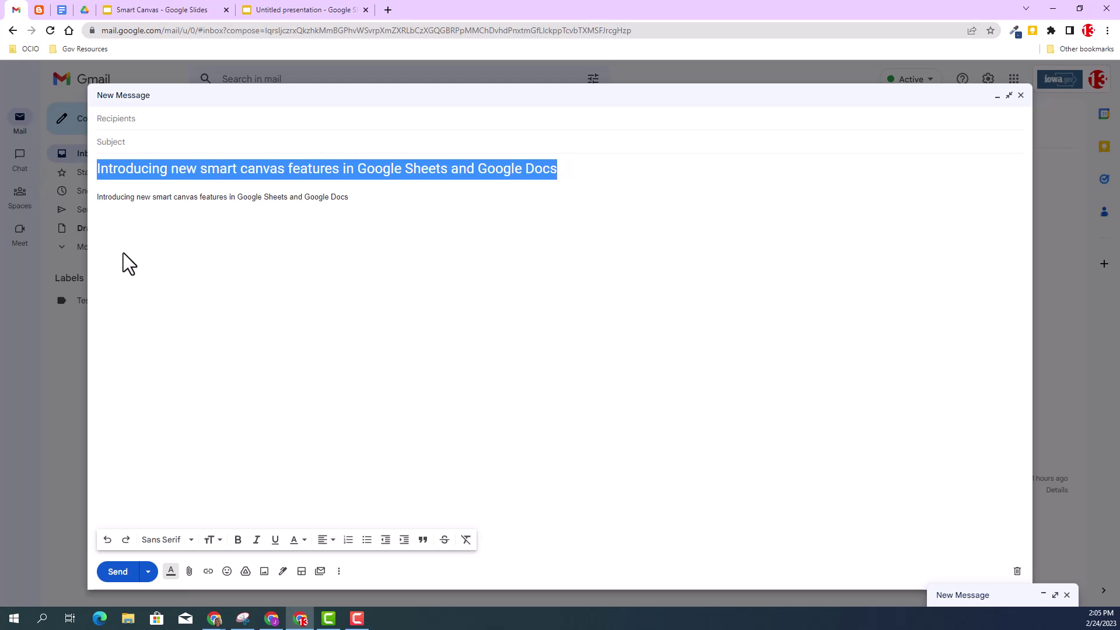
click(467, 540)
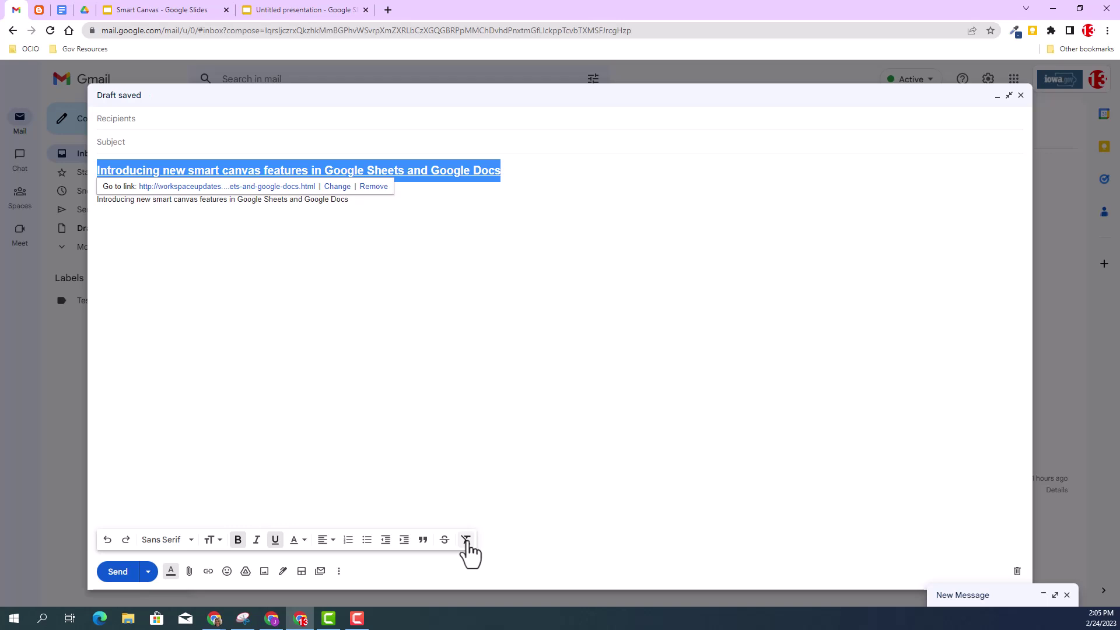
click(997, 96)
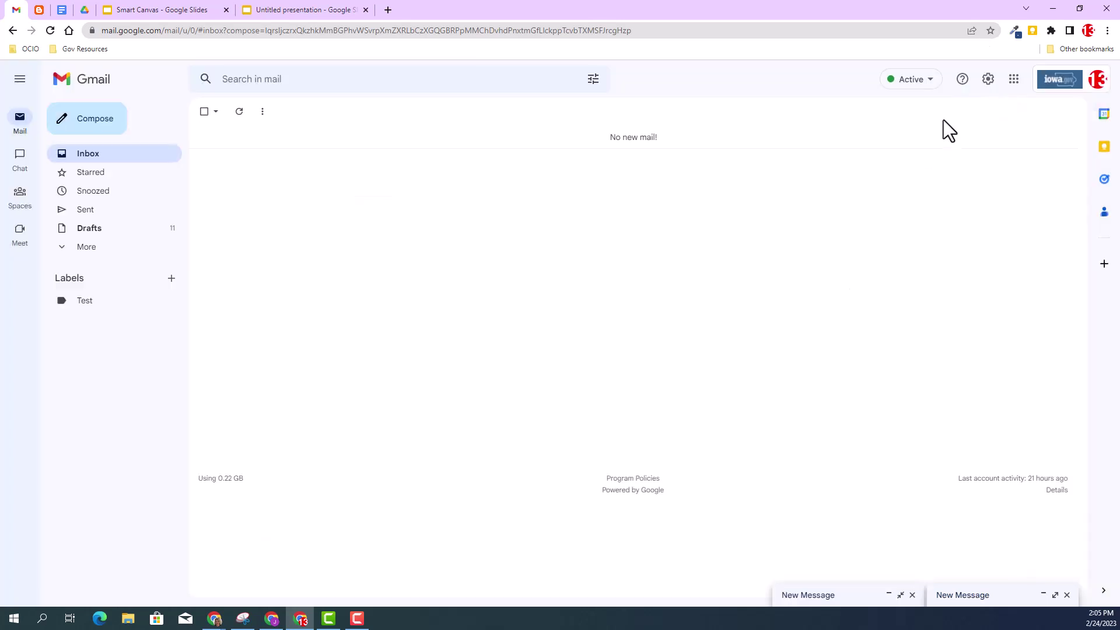
Step: Copy the blog text from 'What's changing' through the end of the Place chips paragraph
click(56, 12)
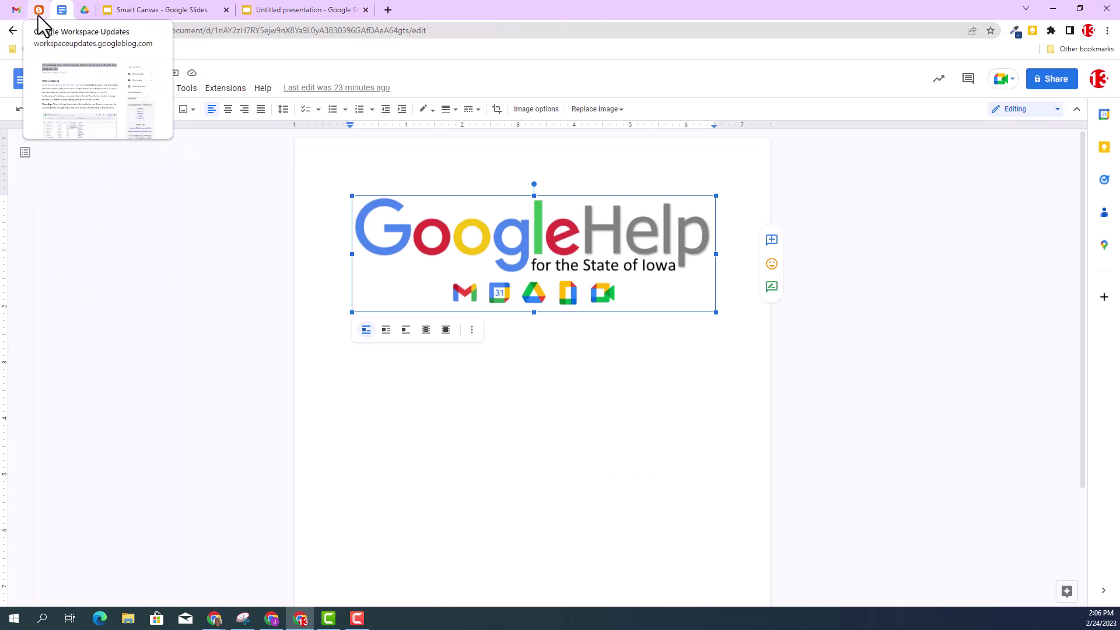
click(37, 15)
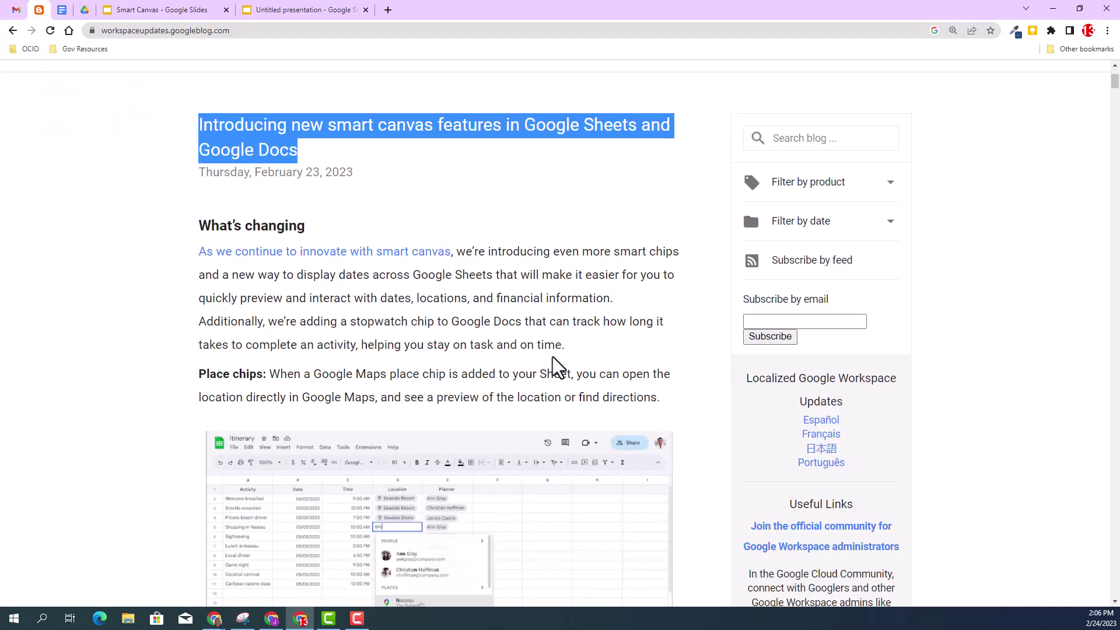
drag(663, 396, 175, 220)
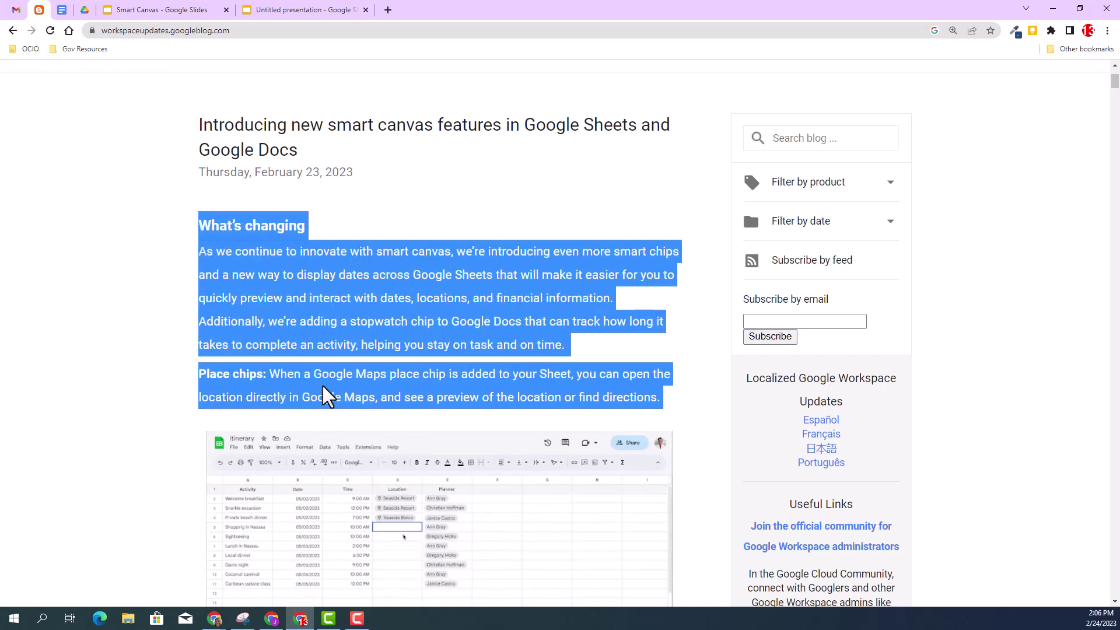
right_click(266, 308)
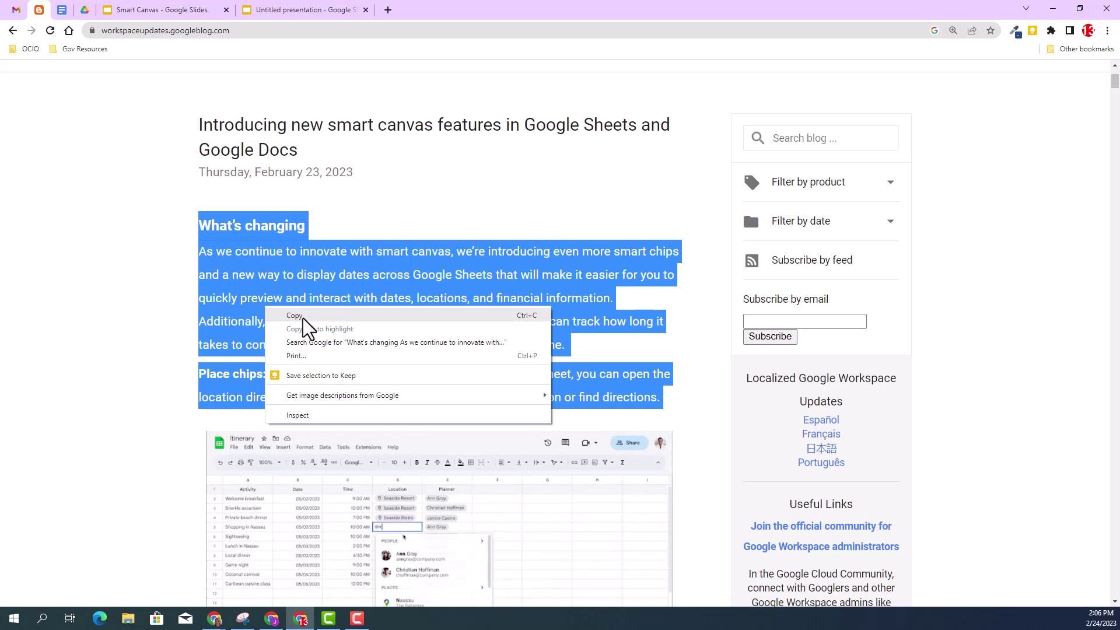
click(303, 318)
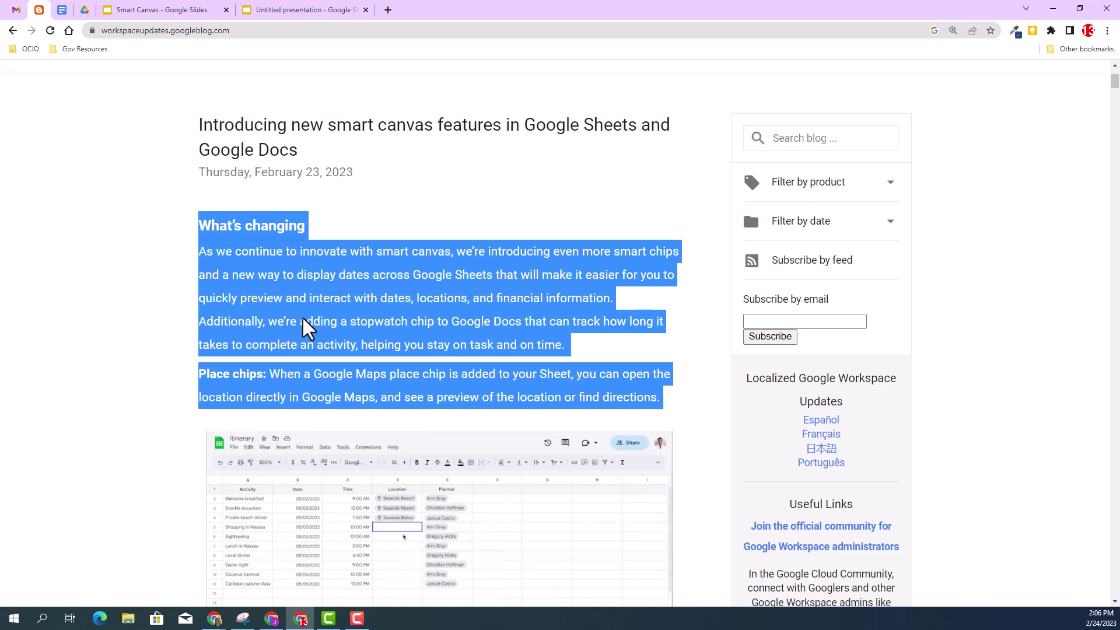
Step: Paste the copied blog text unformatted below the Google Help logo, with a blank line after the heading
click(62, 10)
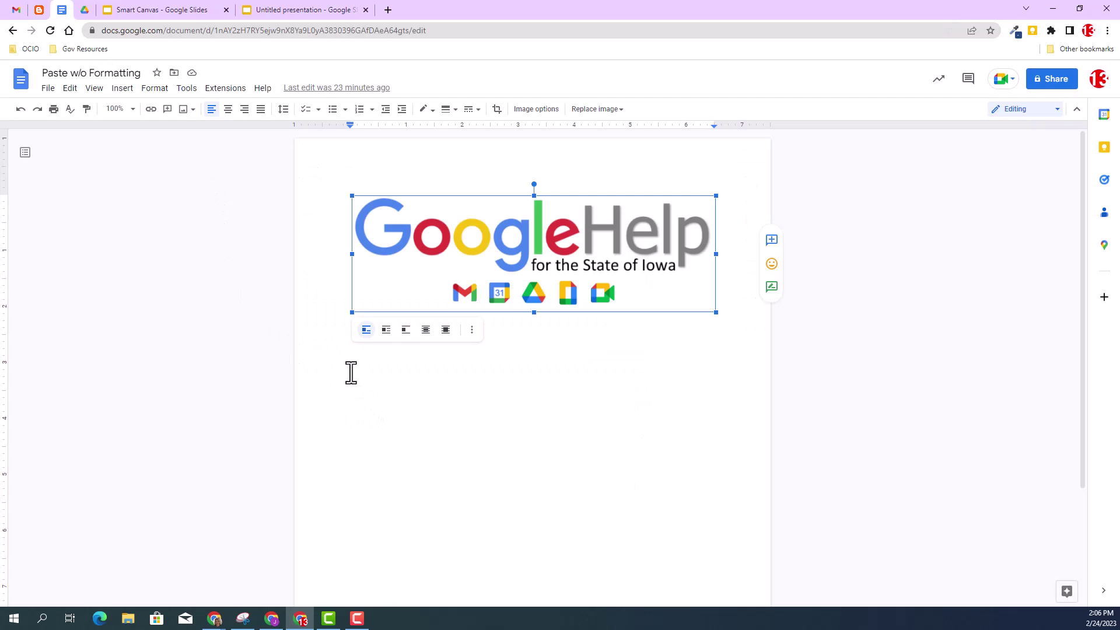
click(740, 330)
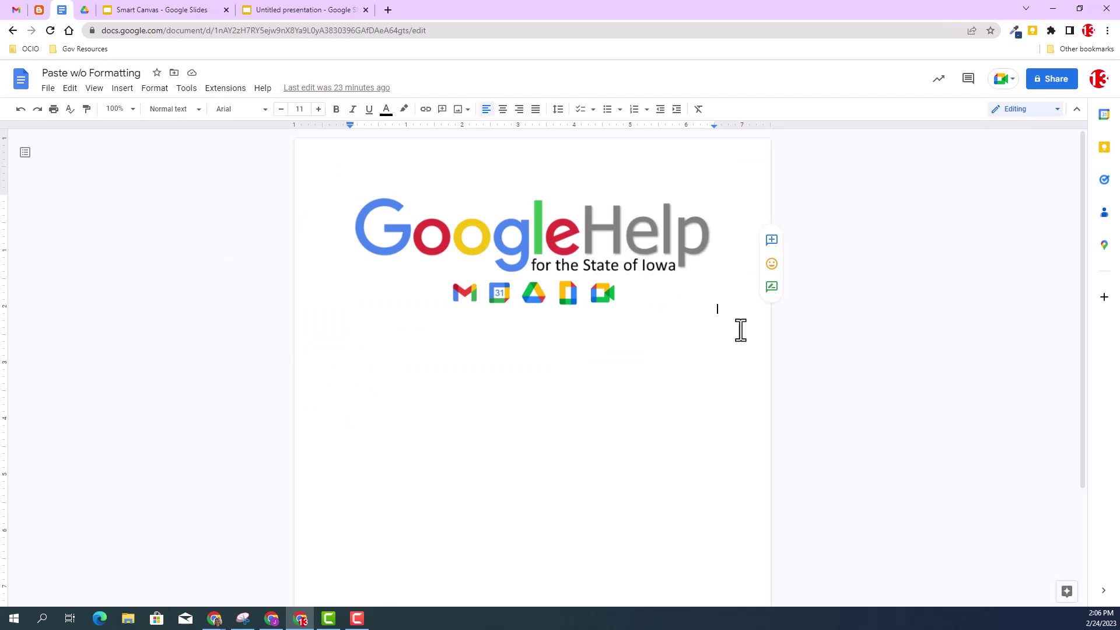
key(Return)
right_click(359, 335)
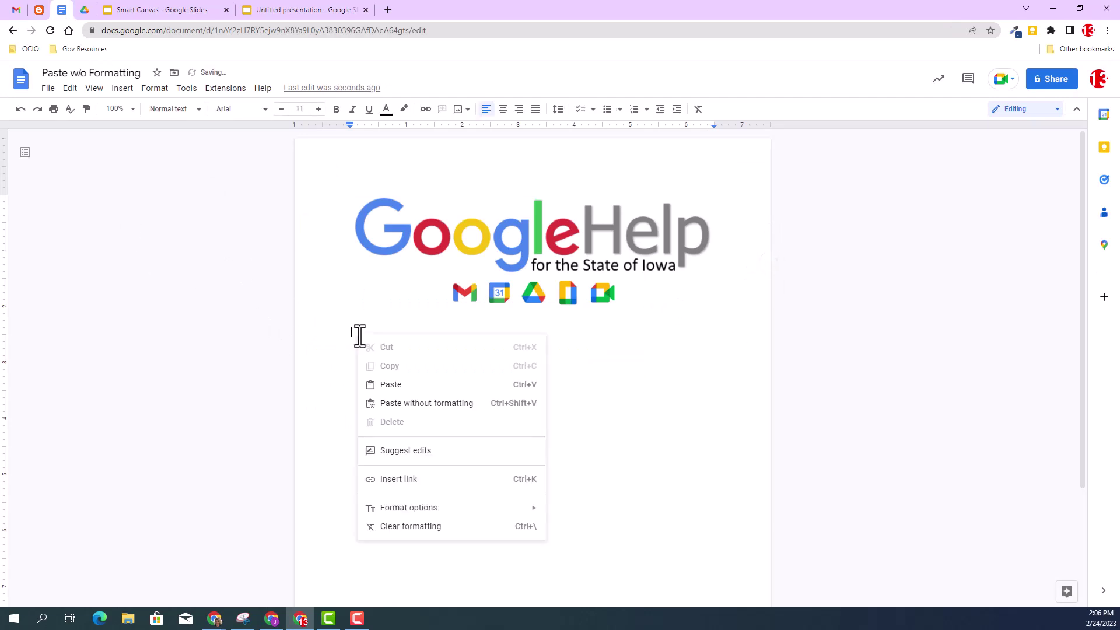
click(407, 403)
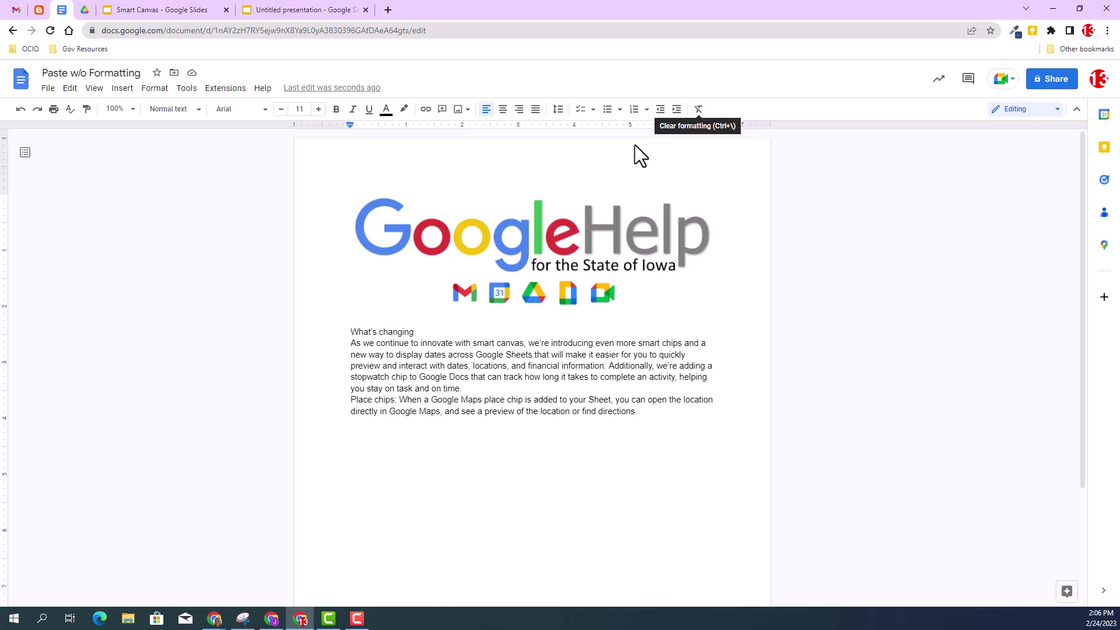
key(Return)
key(Return)
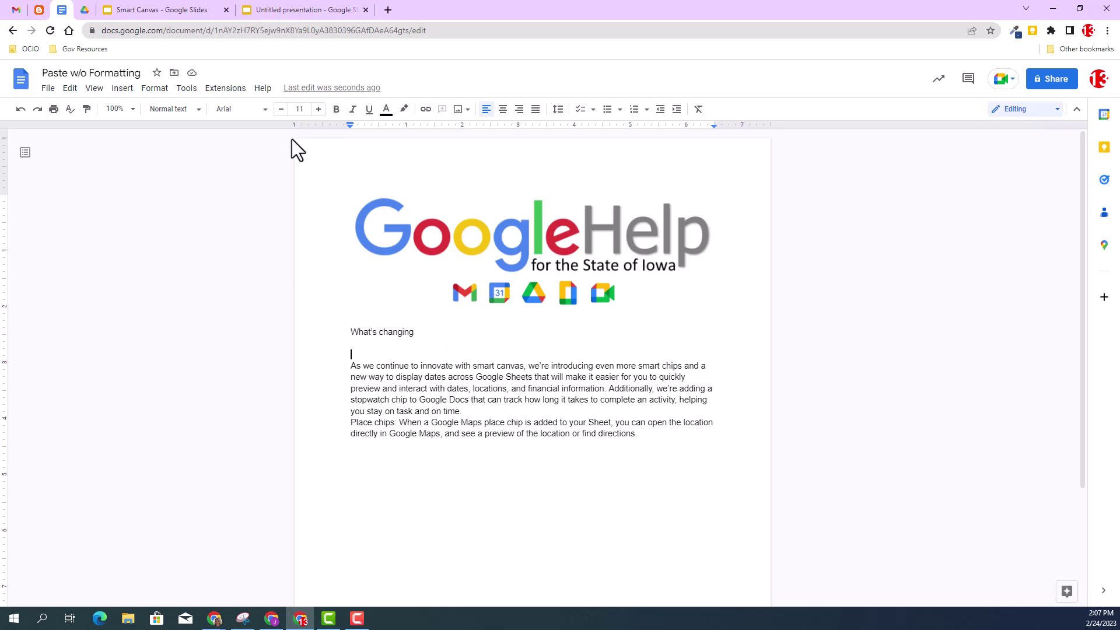
Step: Insert a new blank slide 19 after the Coming Soon slide 18 of the Smart Canvas deck
click(304, 10)
click(175, 9)
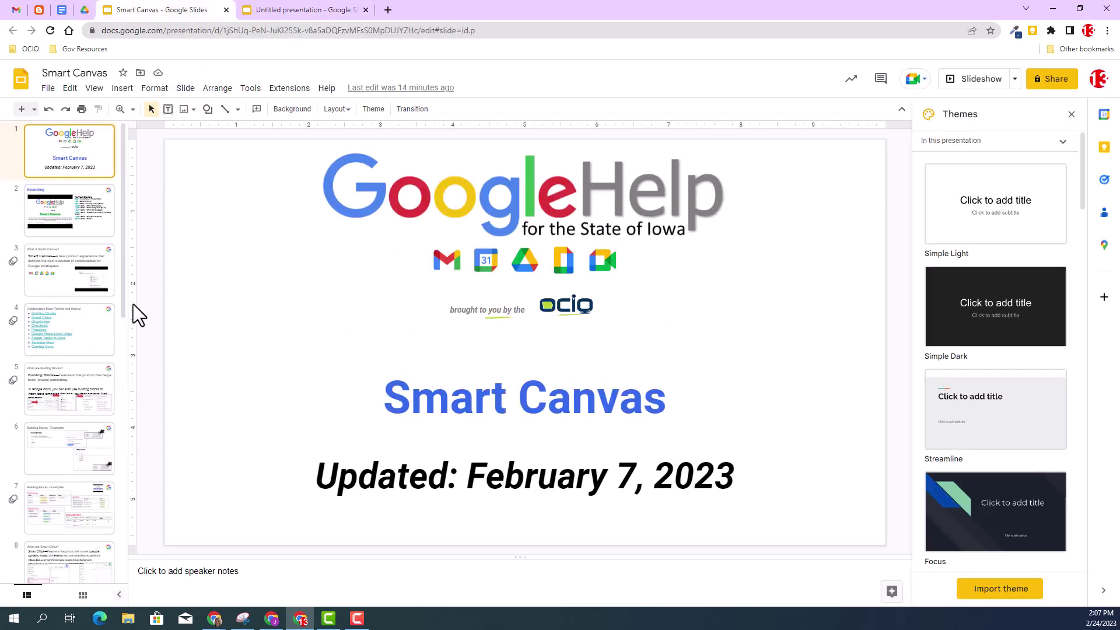
scroll(121, 309, down, 2)
scroll(117, 486, down, 7)
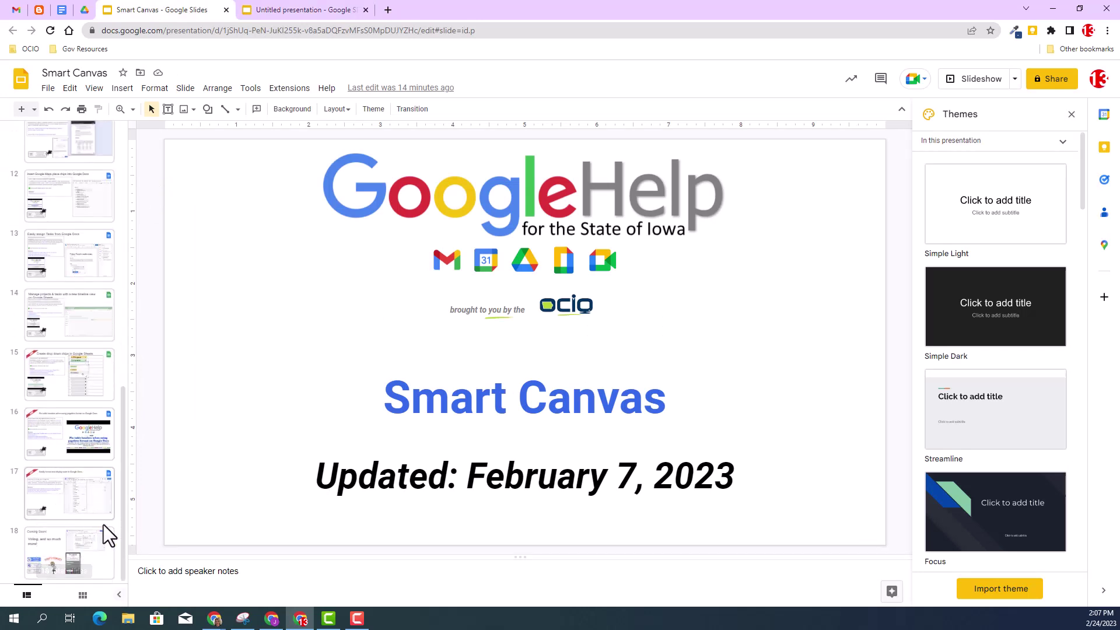
click(95, 573)
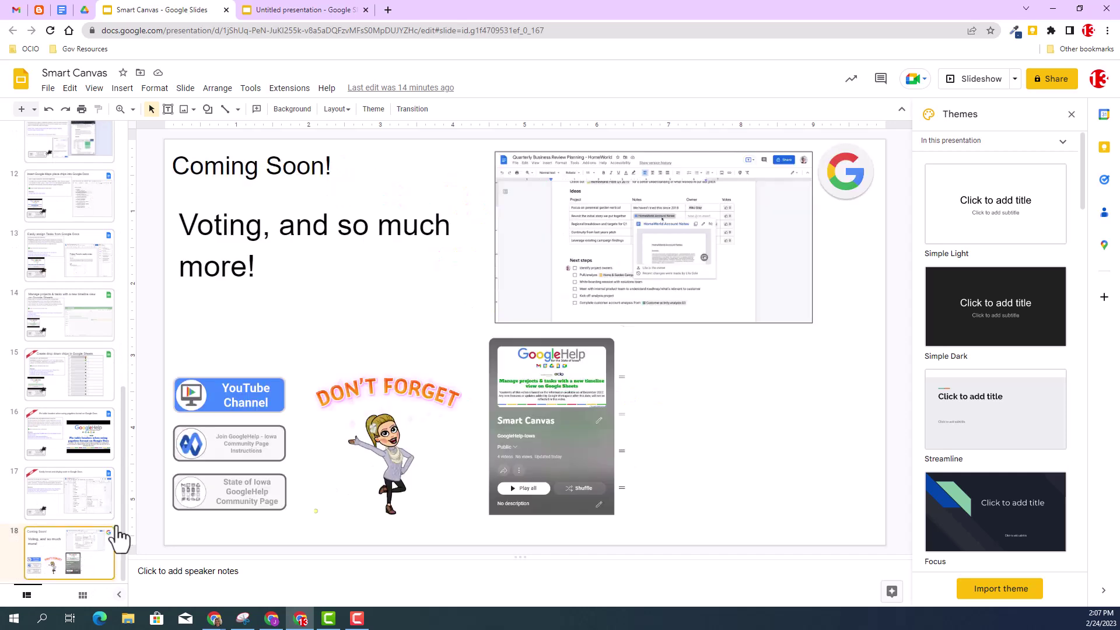
right_click(95, 561)
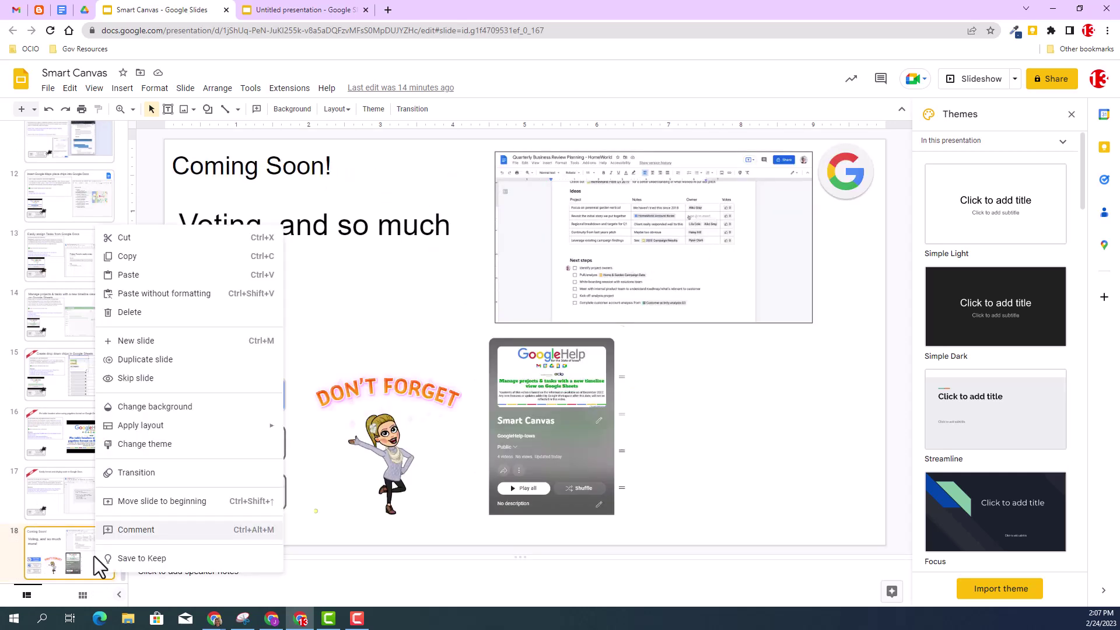
click(138, 351)
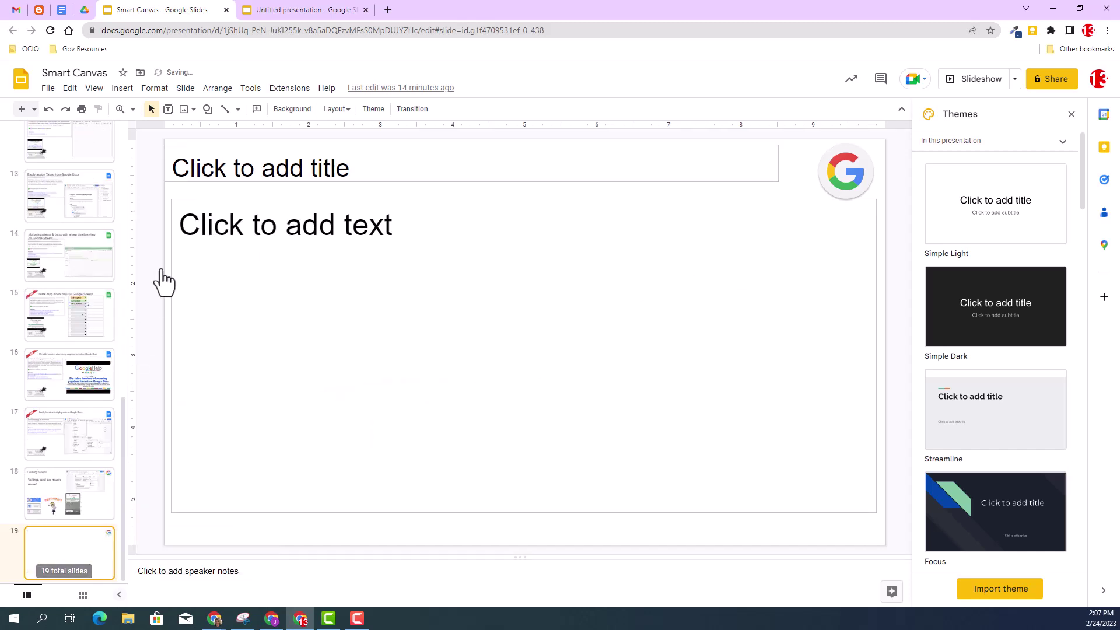
click(200, 163)
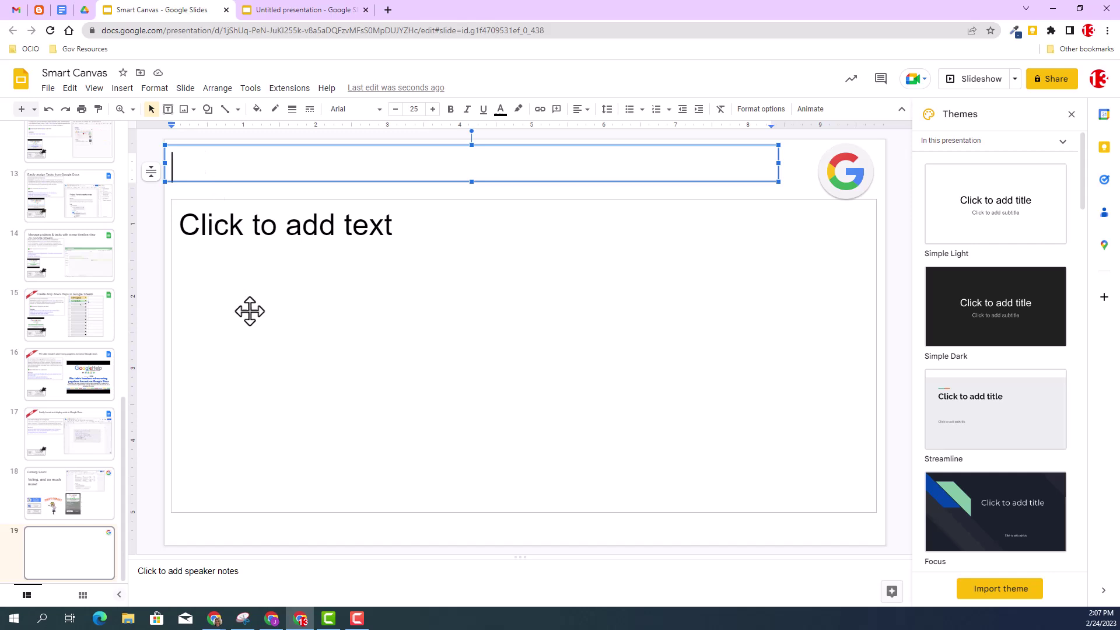
key(ctrl+Return)
click(215, 162)
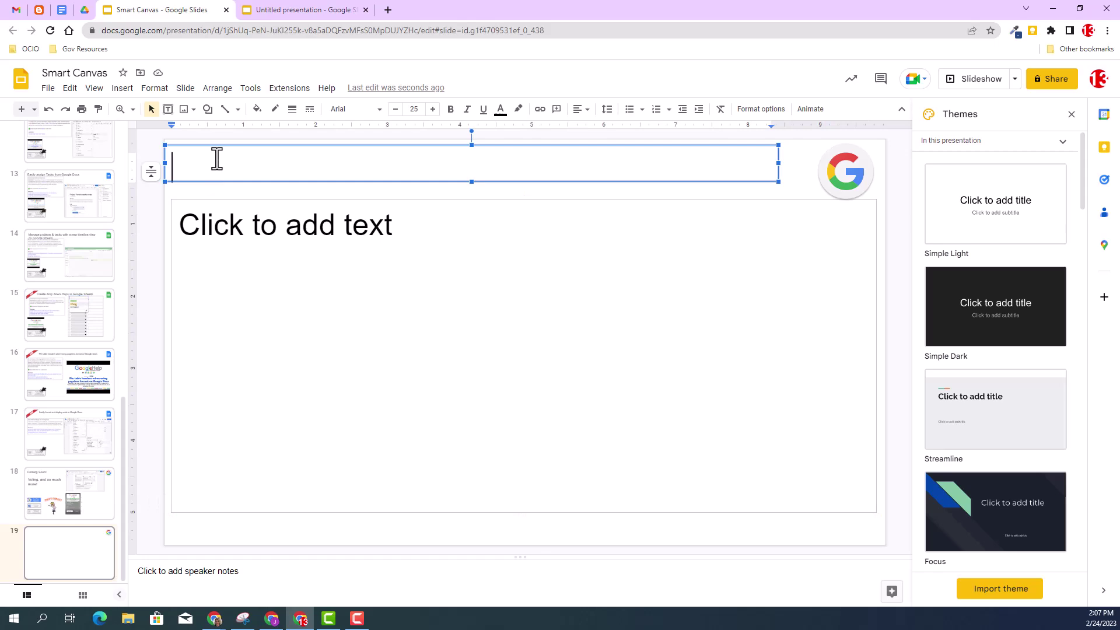
key(ctrl+Return)
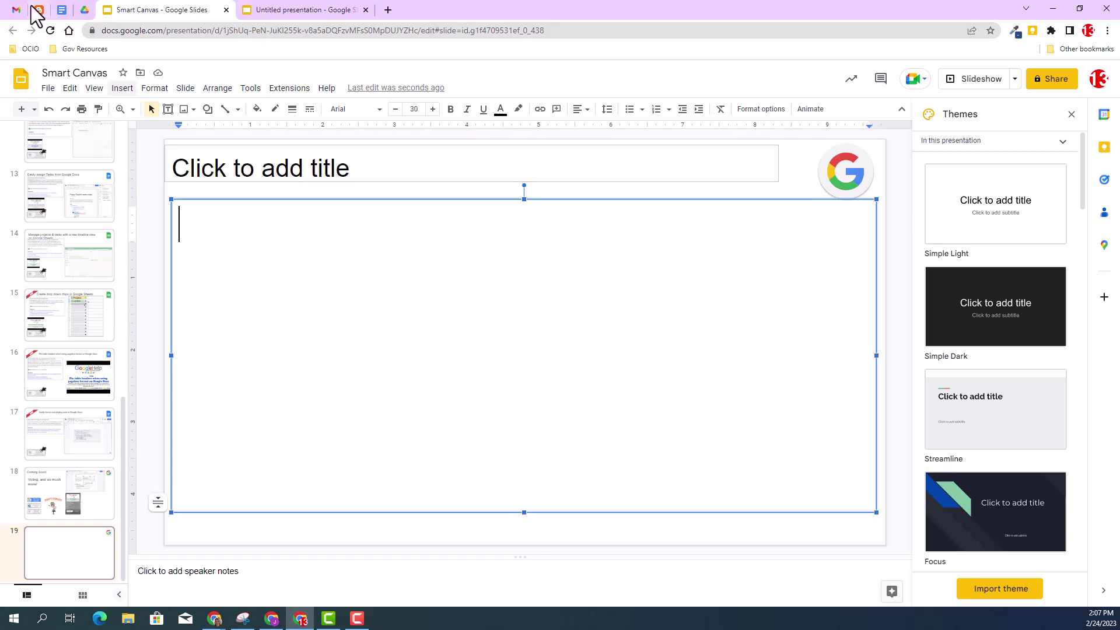
click(39, 10)
drag(331, 153, 188, 136)
key(ctrl+c)
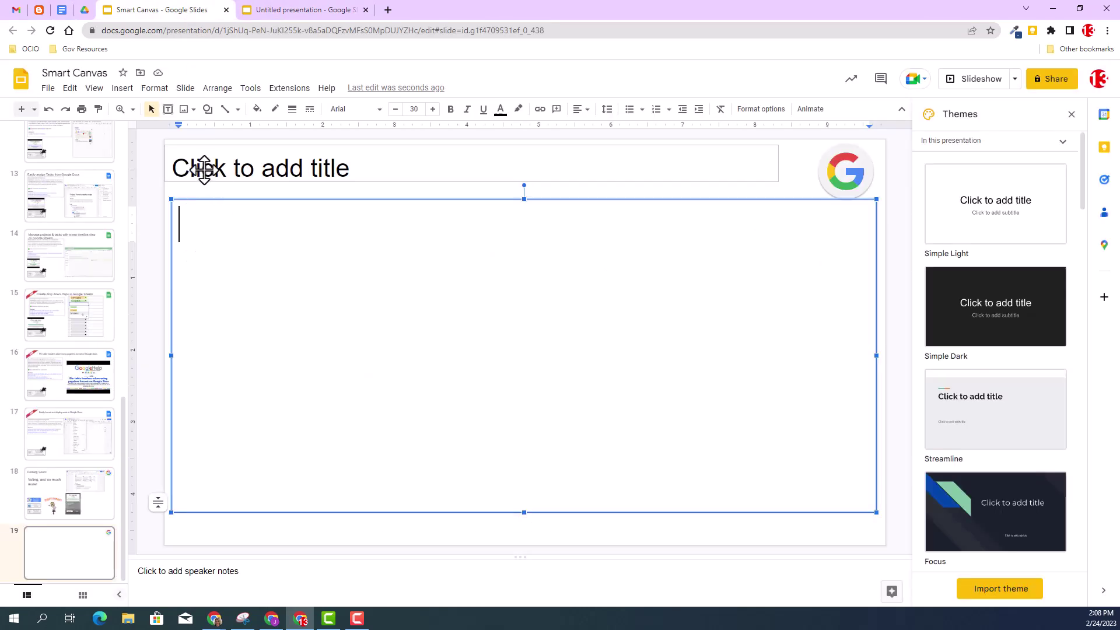
click(195, 166)
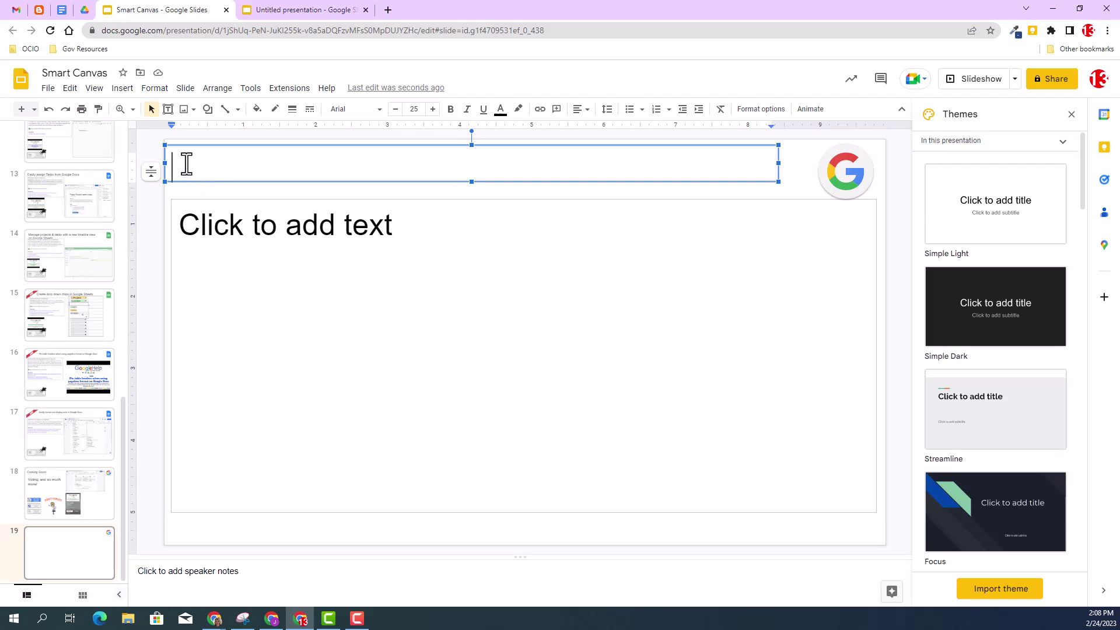
right_click(186, 164)
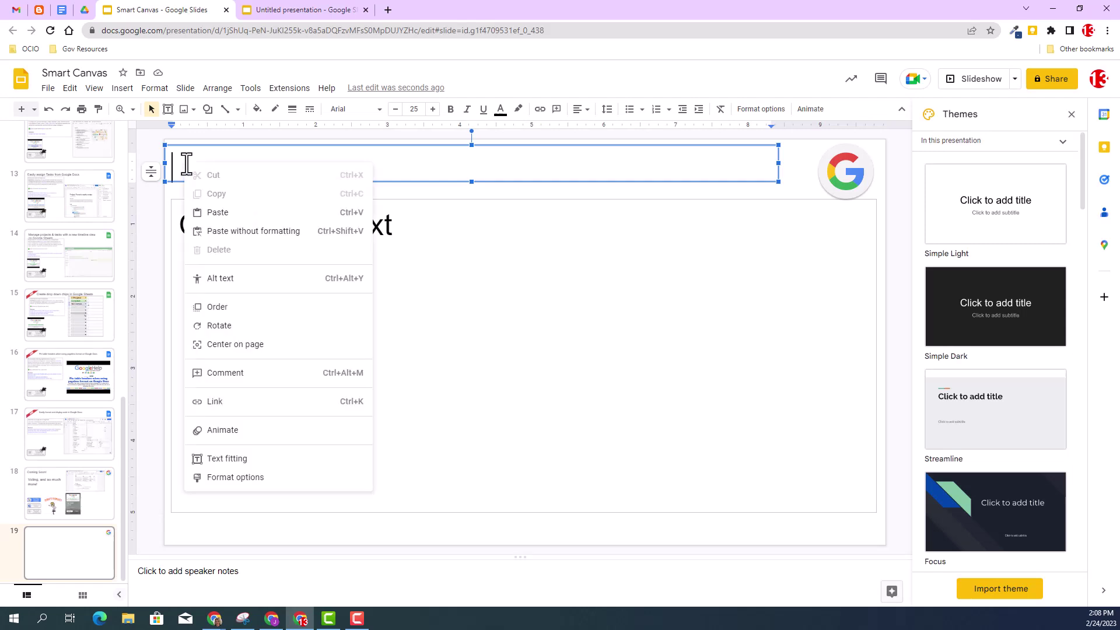
click(235, 232)
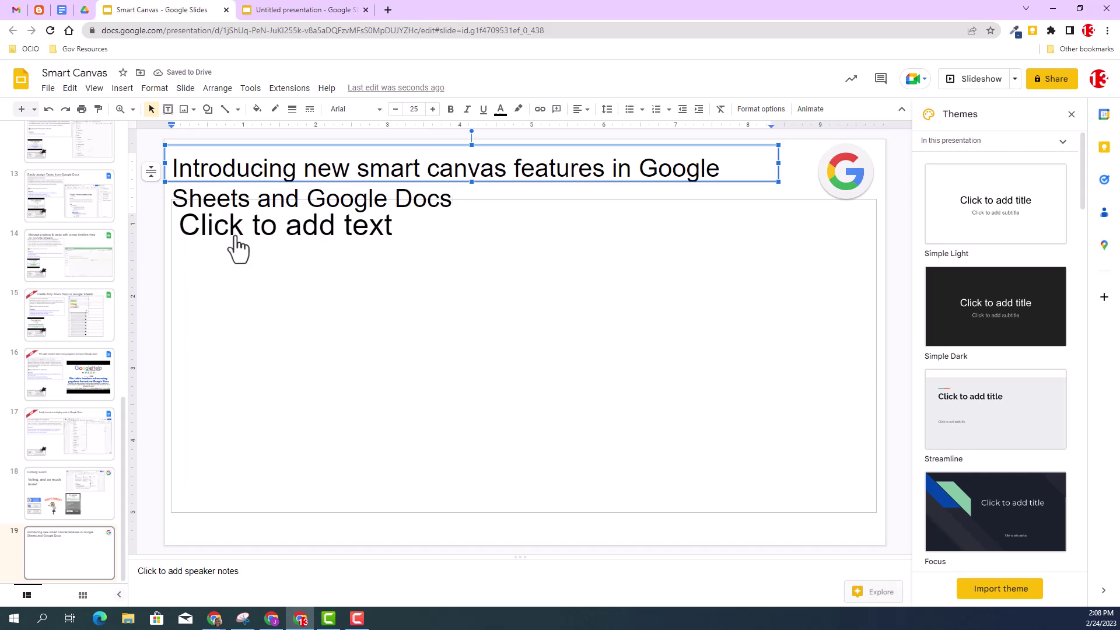
key(ctrl+z)
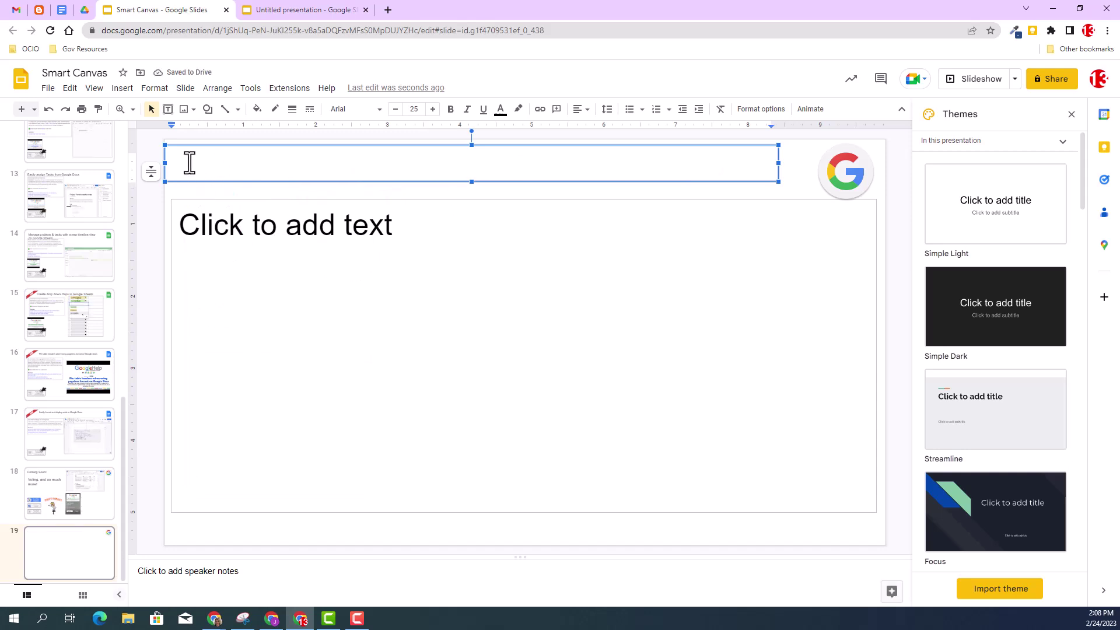
Step: Paste 'Introducing new smart canvas features in Google Sheets and Google Docs' into slide 19's title, keeping its teal formatting
right_click(189, 164)
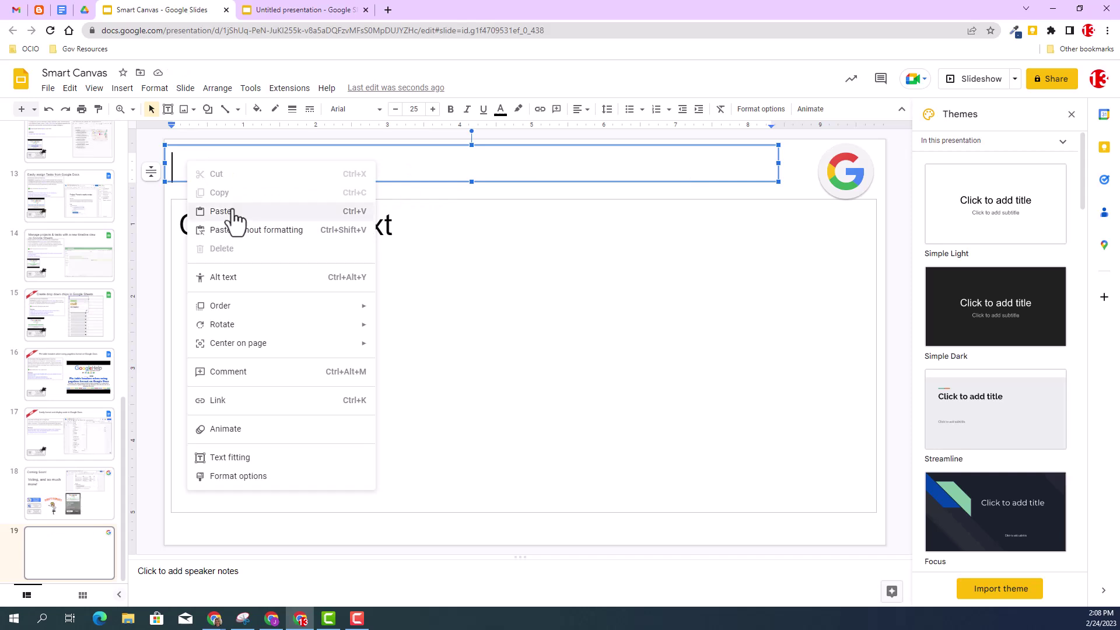
click(234, 211)
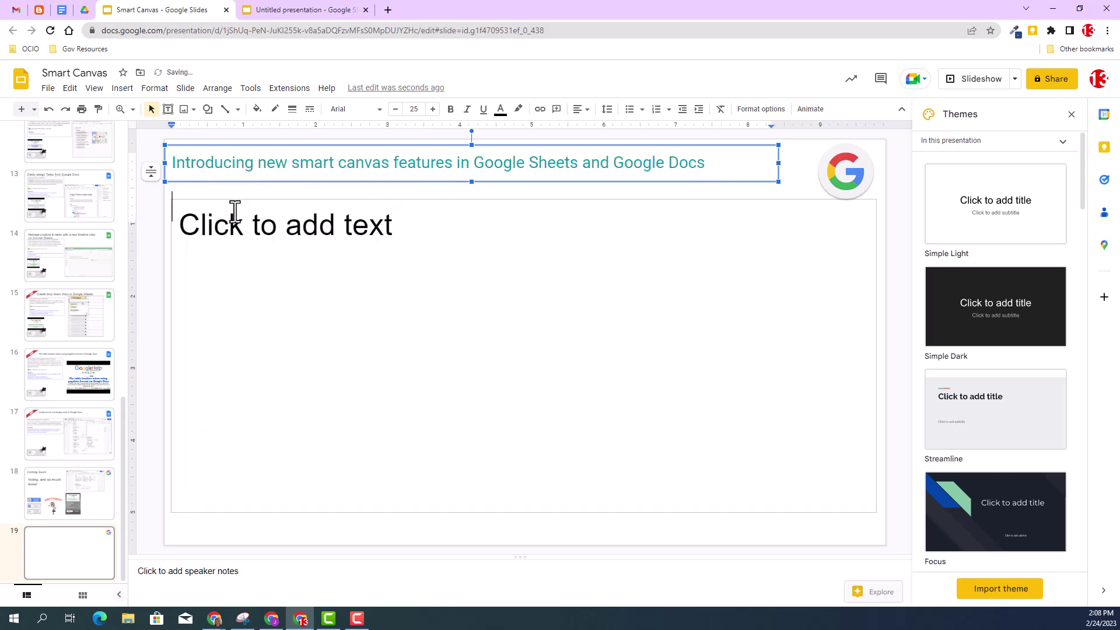